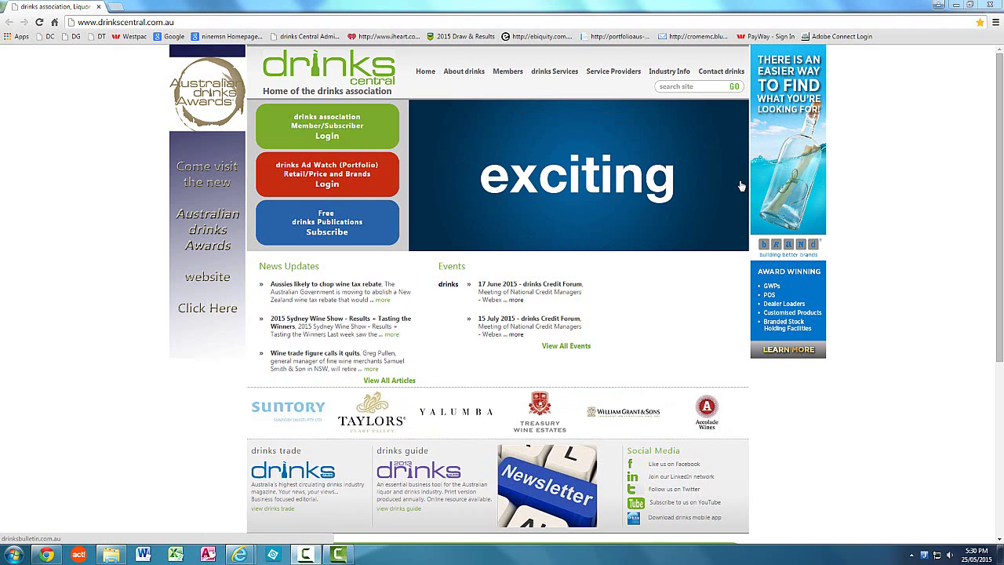
- Open the Ad Watch portfolio search with the Group kept as drinks Ad Watch
{"action": "left_click", "coordinate": [357, 189]}
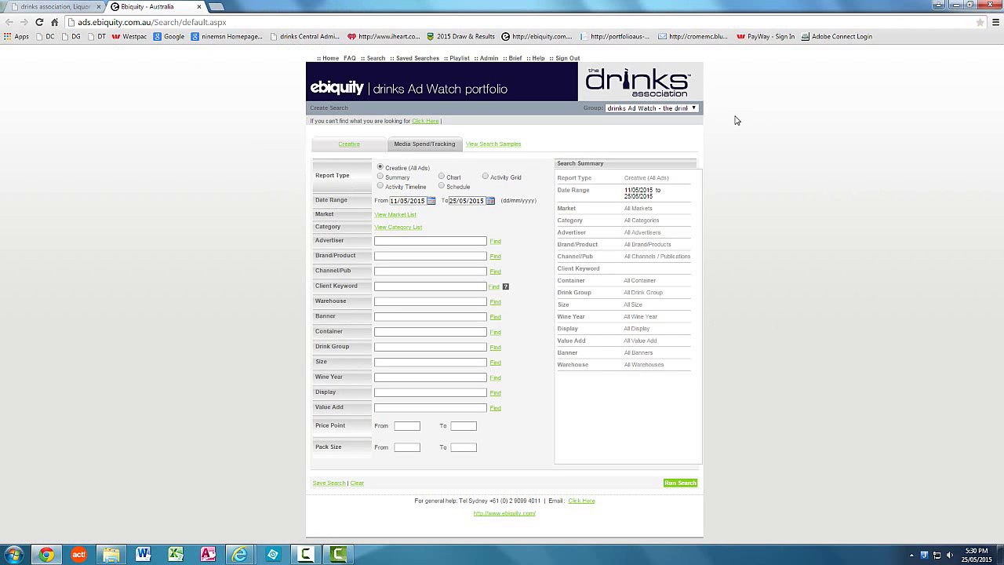
{"action": "left_click", "coordinate": [694, 110]}
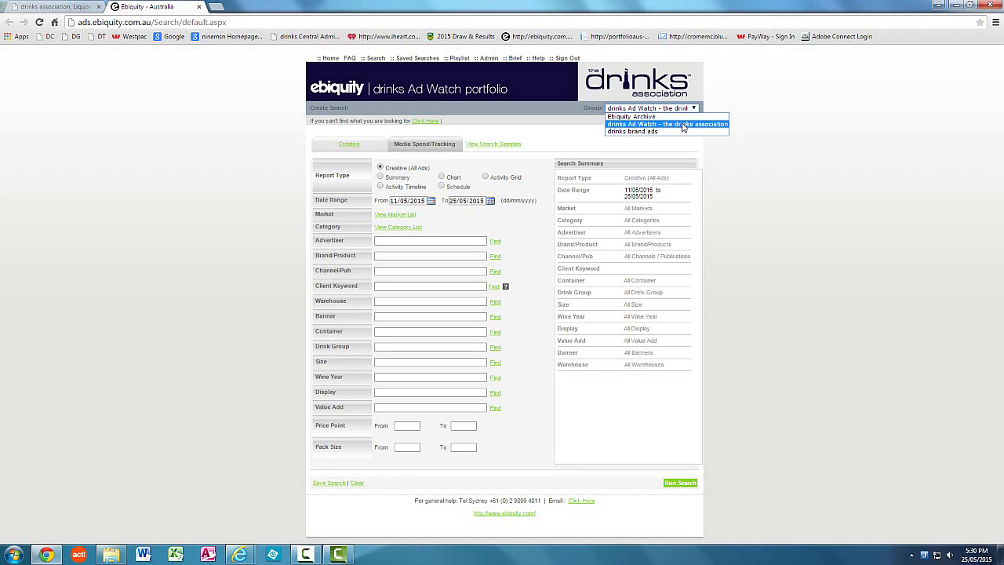
{"action": "left_click", "coordinate": [683, 127]}
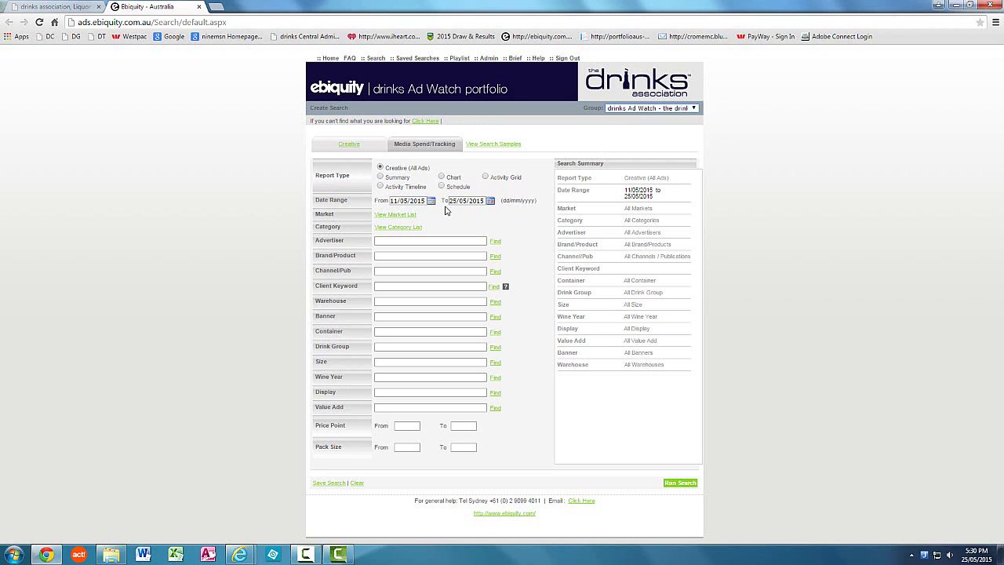
- Set the start date to 18 May 2015 and filter the drink group to Cider
{"action": "left_click", "coordinate": [431, 201]}
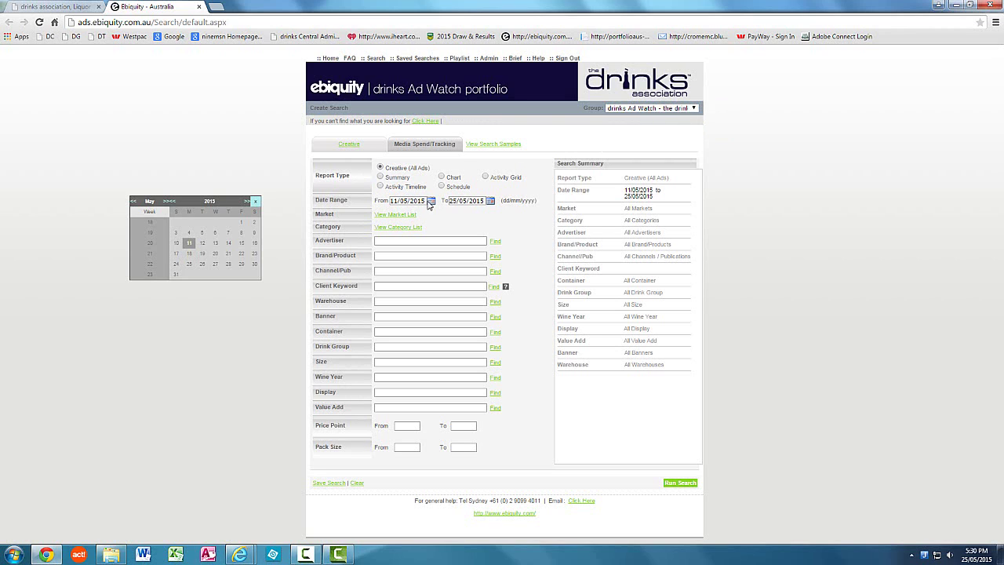
{"action": "left_click", "coordinate": [189, 253]}
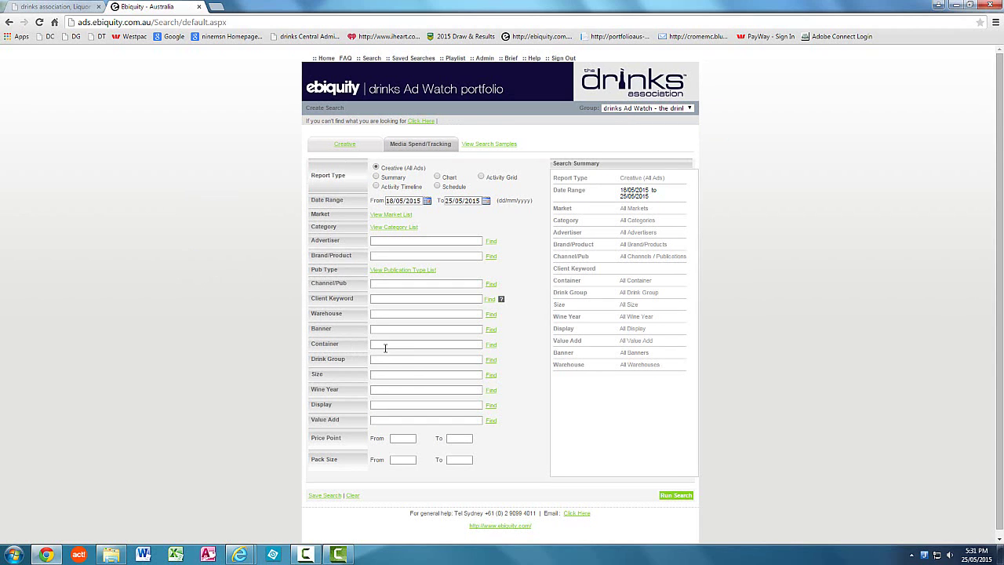
{"action": "left_click", "coordinate": [491, 360]}
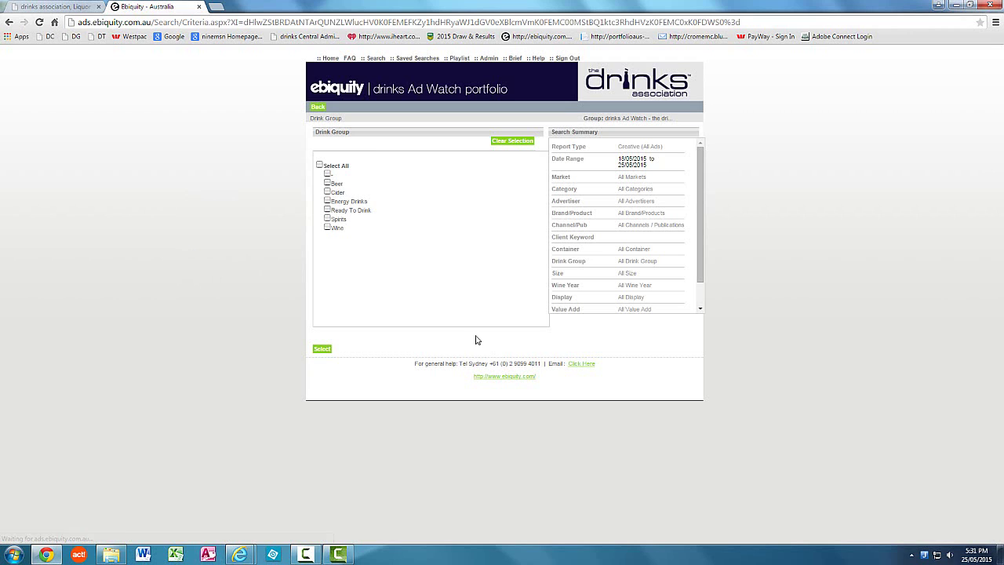
{"action": "left_click", "coordinate": [326, 191]}
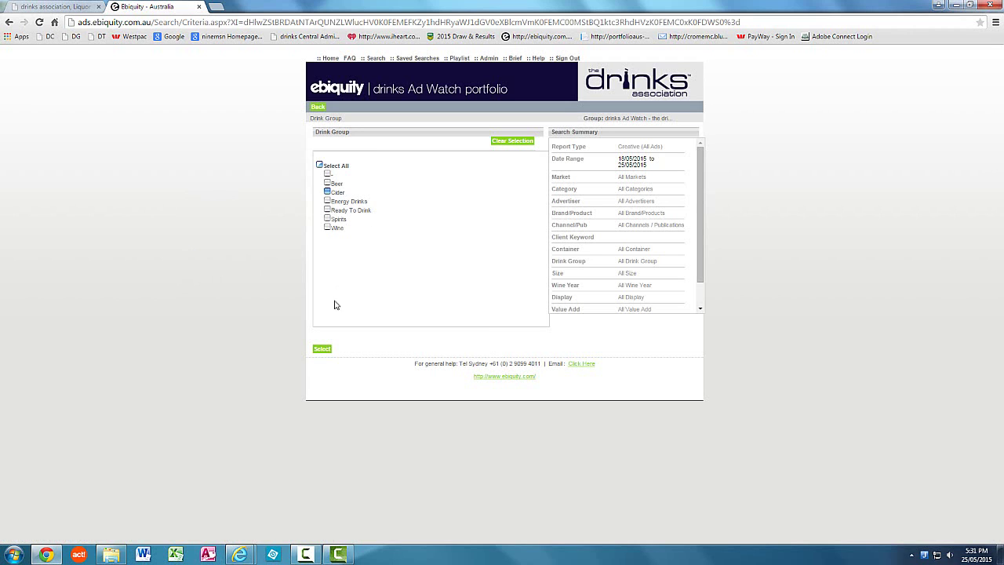
{"action": "left_click", "coordinate": [322, 350]}
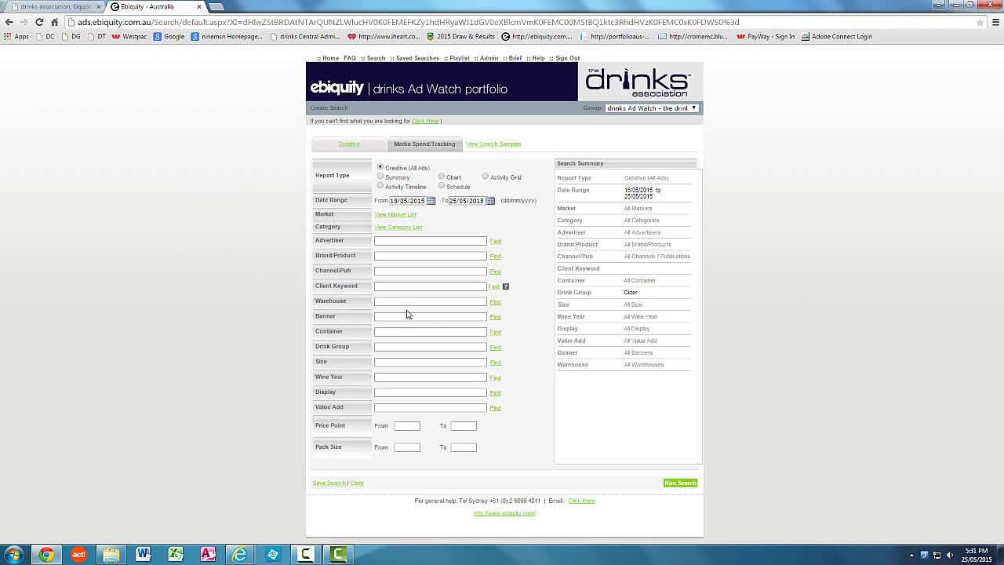
- Filter the banner to 1st Choice Liquor Superstore
{"action": "left_click", "coordinate": [494, 318]}
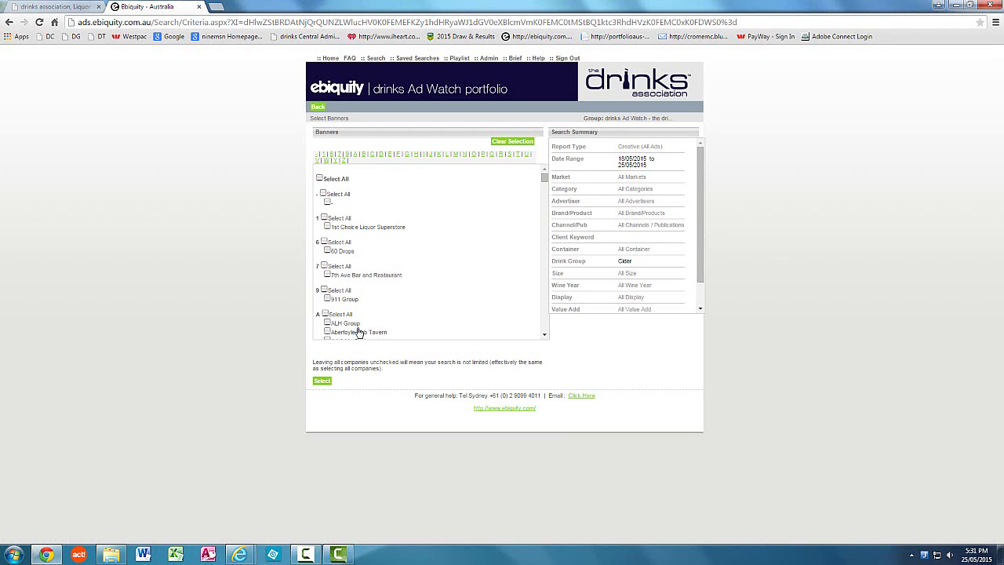
{"action": "left_click", "coordinate": [327, 227]}
{"action": "left_click", "coordinate": [323, 382]}
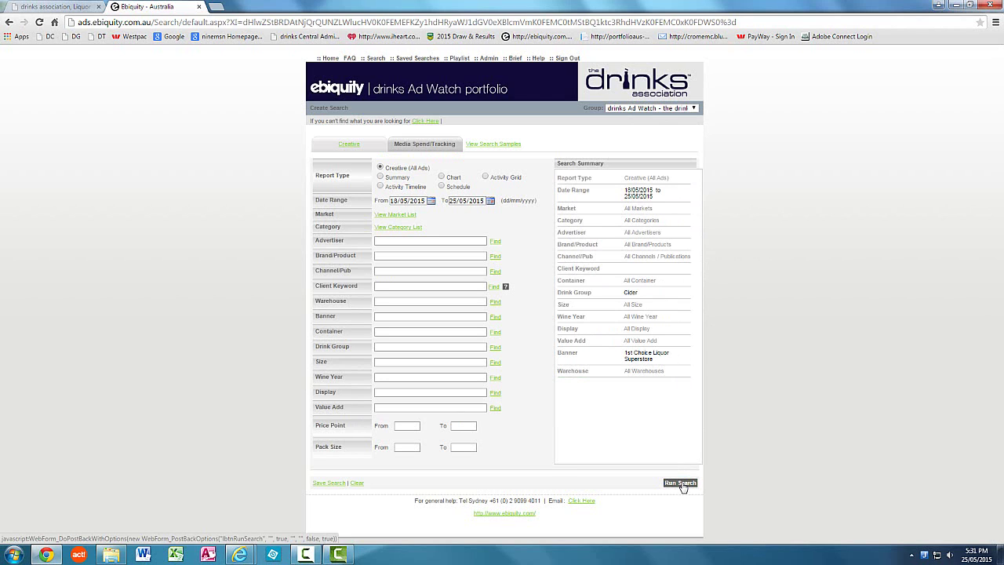
- Run the search, returning 12 cider ads for 1st Choice Liquor Superstore, 18–25 May 2015
{"action": "left_click", "coordinate": [682, 483]}
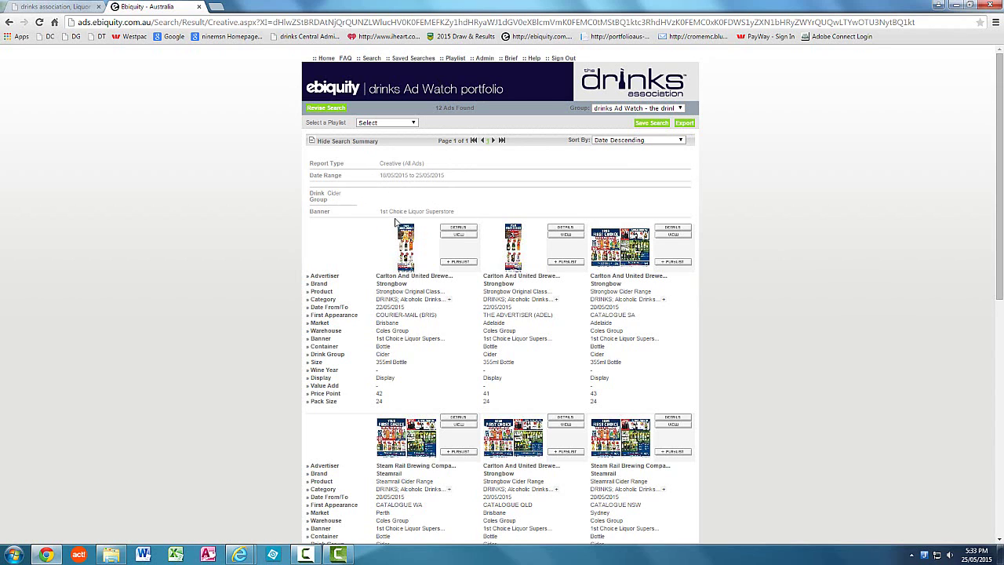
- Export a PowerPoint Creative Review with images, descriptions and attributes, and open the downloaded pptx
{"action": "left_click", "coordinate": [685, 124]}
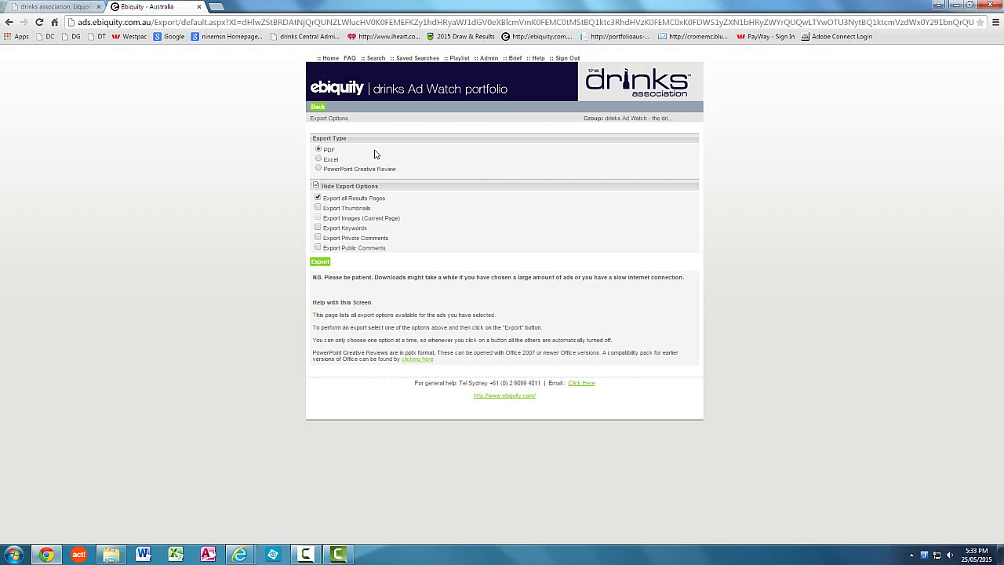
{"action": "left_click", "coordinate": [318, 167]}
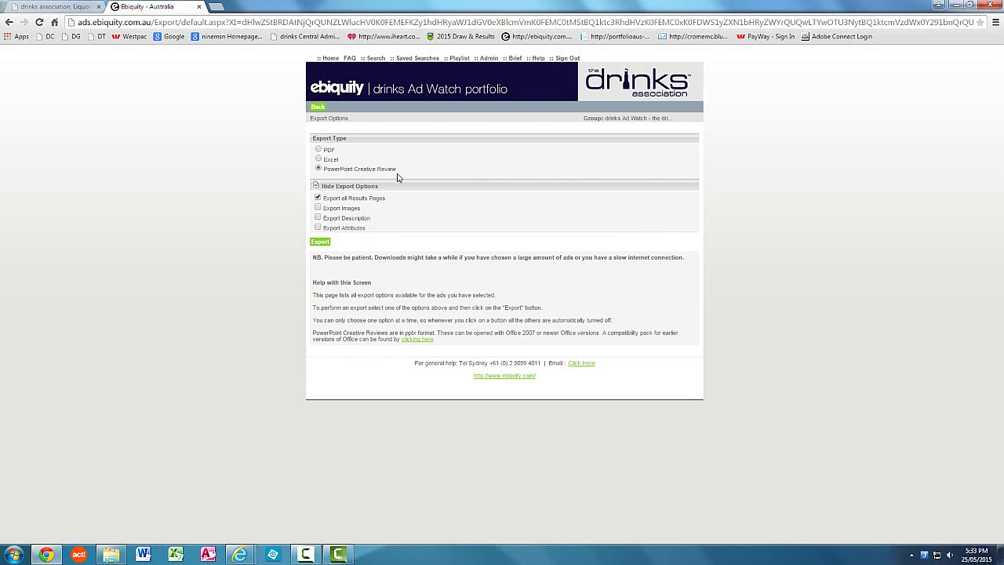
{"action": "left_click", "coordinate": [318, 207]}
{"action": "left_click", "coordinate": [318, 227]}
{"action": "left_click", "coordinate": [323, 243]}
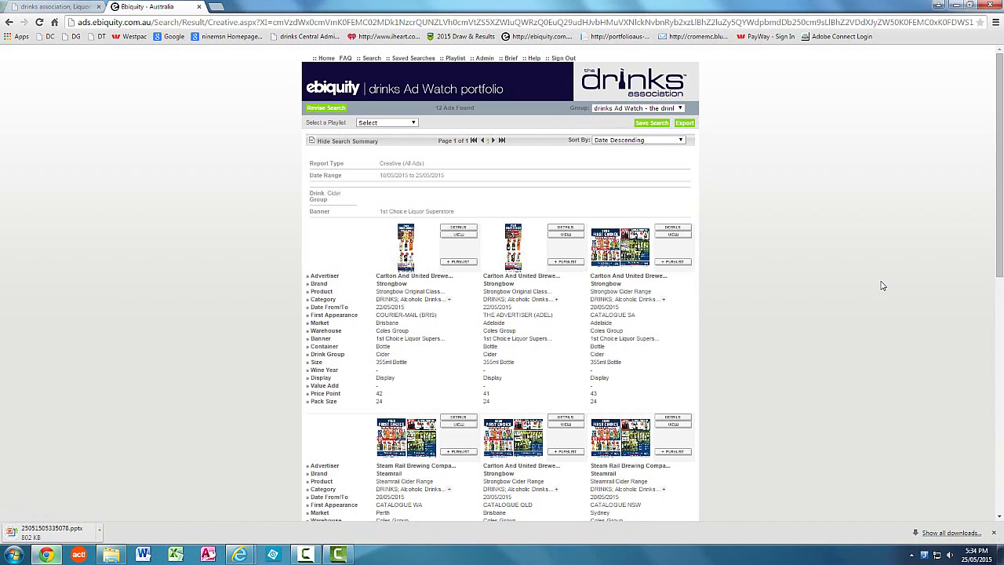
{"action": "left_click", "coordinate": [77, 536]}
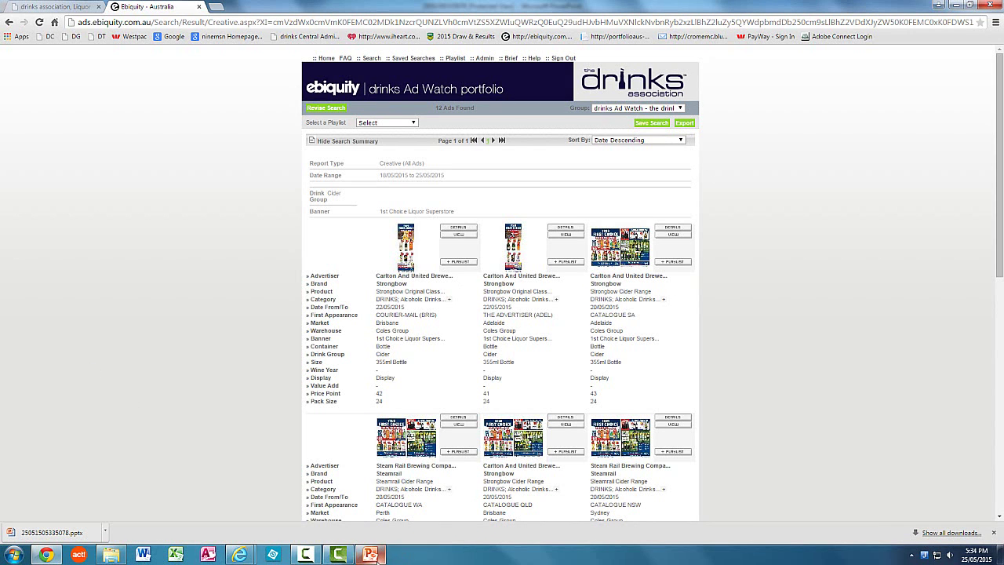
{"action": "mouse_move", "coordinate": [370, 555]}
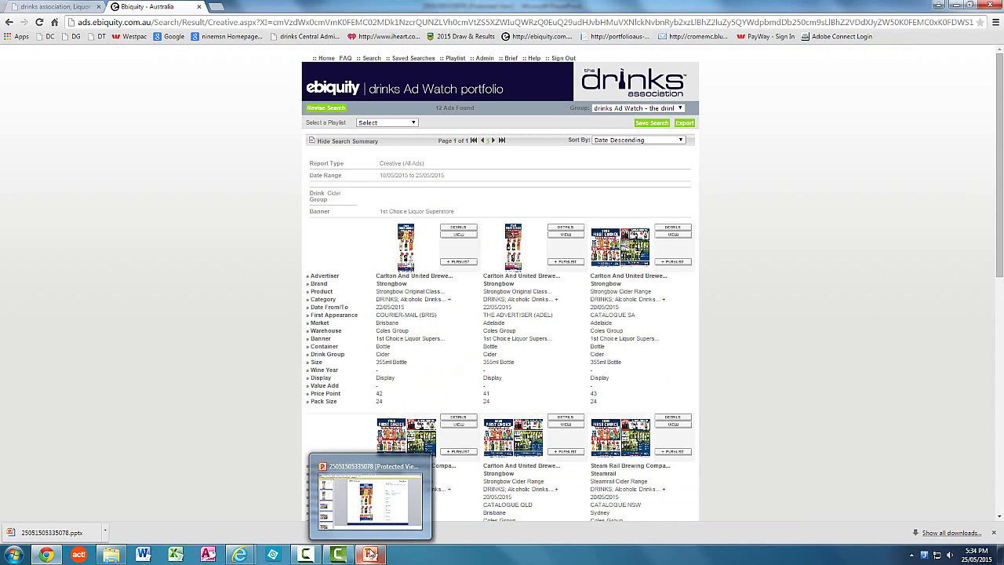
- Show the exported presentation, jump to the last slide, then page back toward slide 1
{"action": "left_click", "coordinate": [368, 494]}
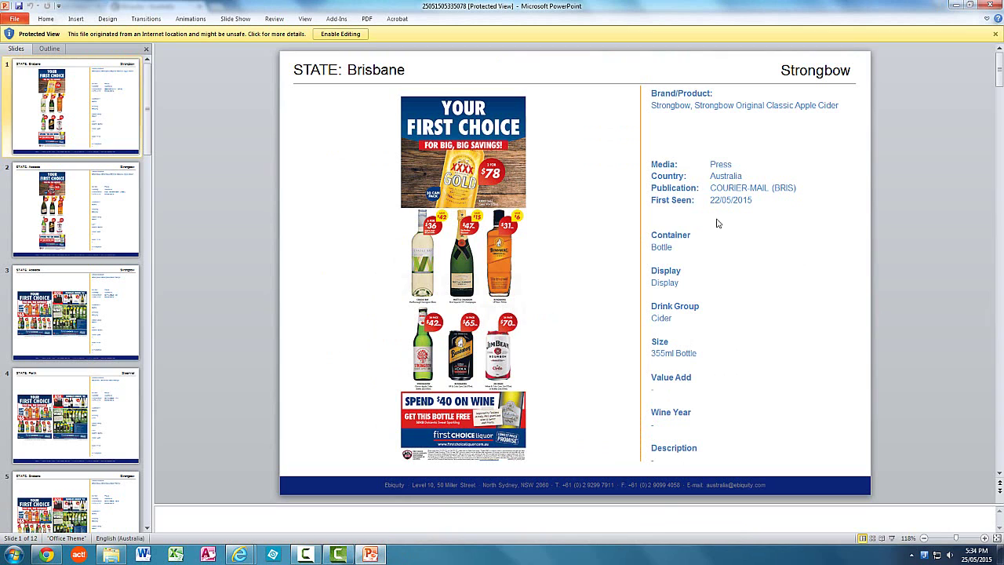
{"action": "left_click_drag", "start_coordinate": [1000, 72], "coordinate": [994, 466]}
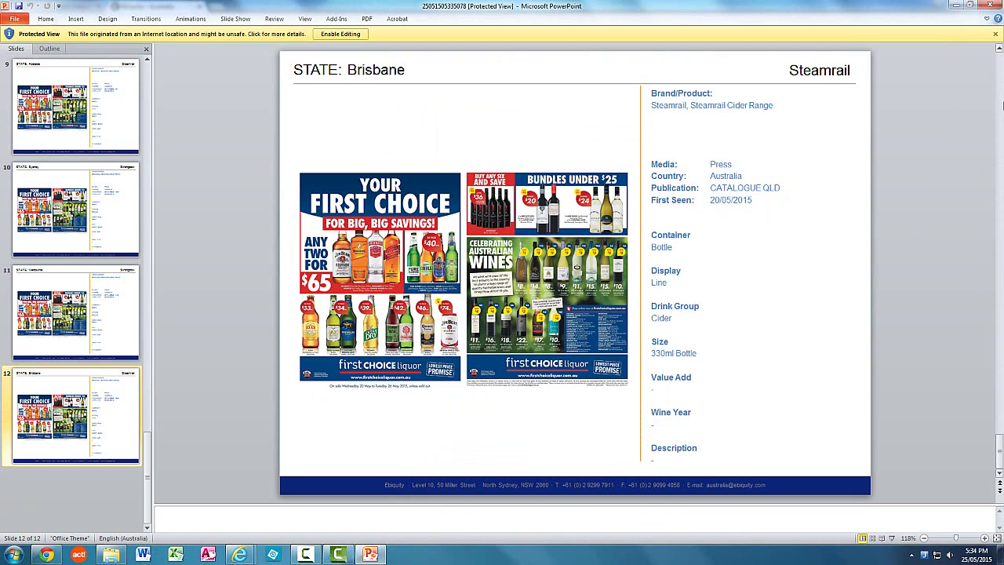
{"action": "left_click", "coordinate": [998, 50]}
{"action": "left_click", "coordinate": [998, 50]}
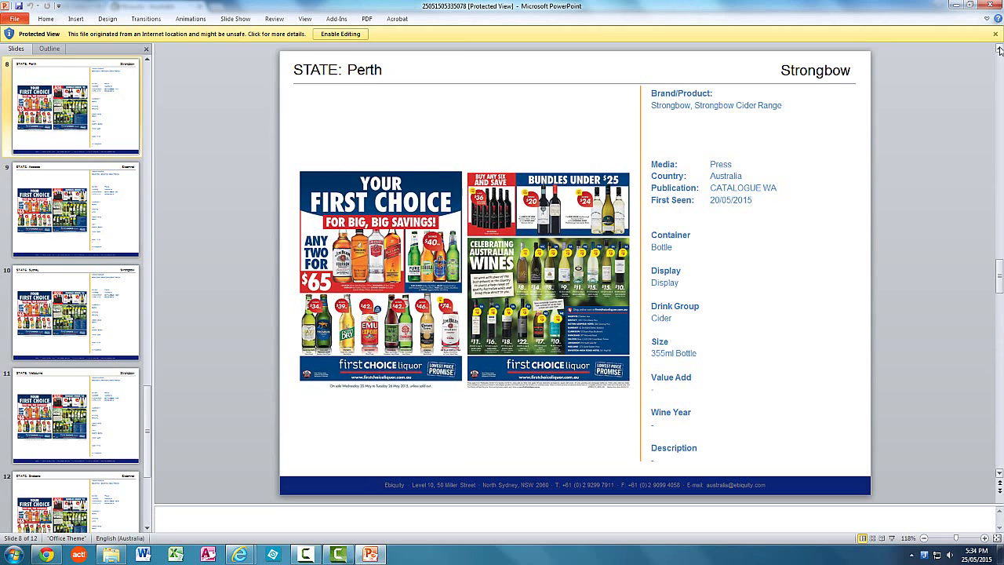
{"action": "left_click", "coordinate": [998, 50]}
{"action": "left_click", "coordinate": [998, 51]}
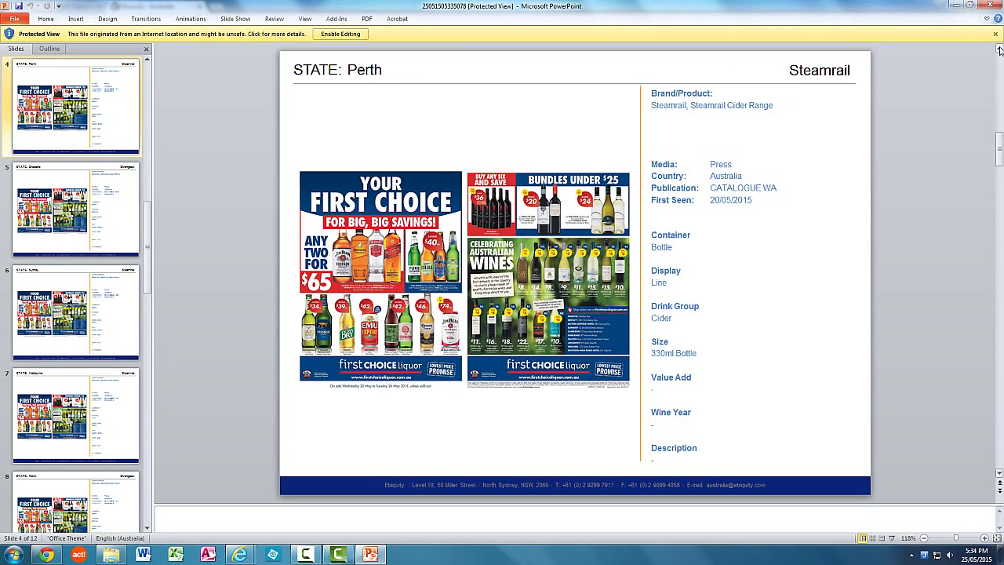
{"action": "left_click", "coordinate": [999, 50]}
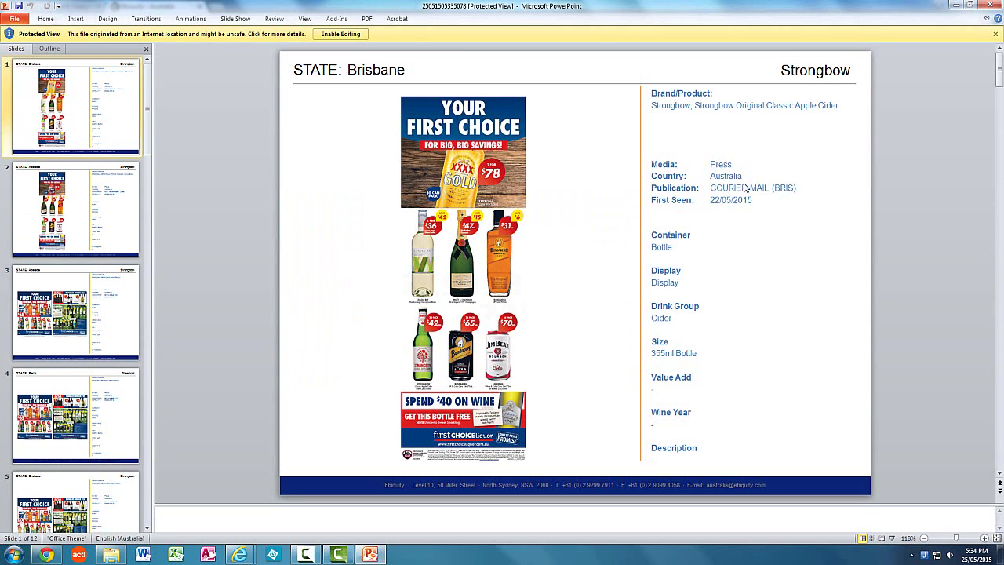